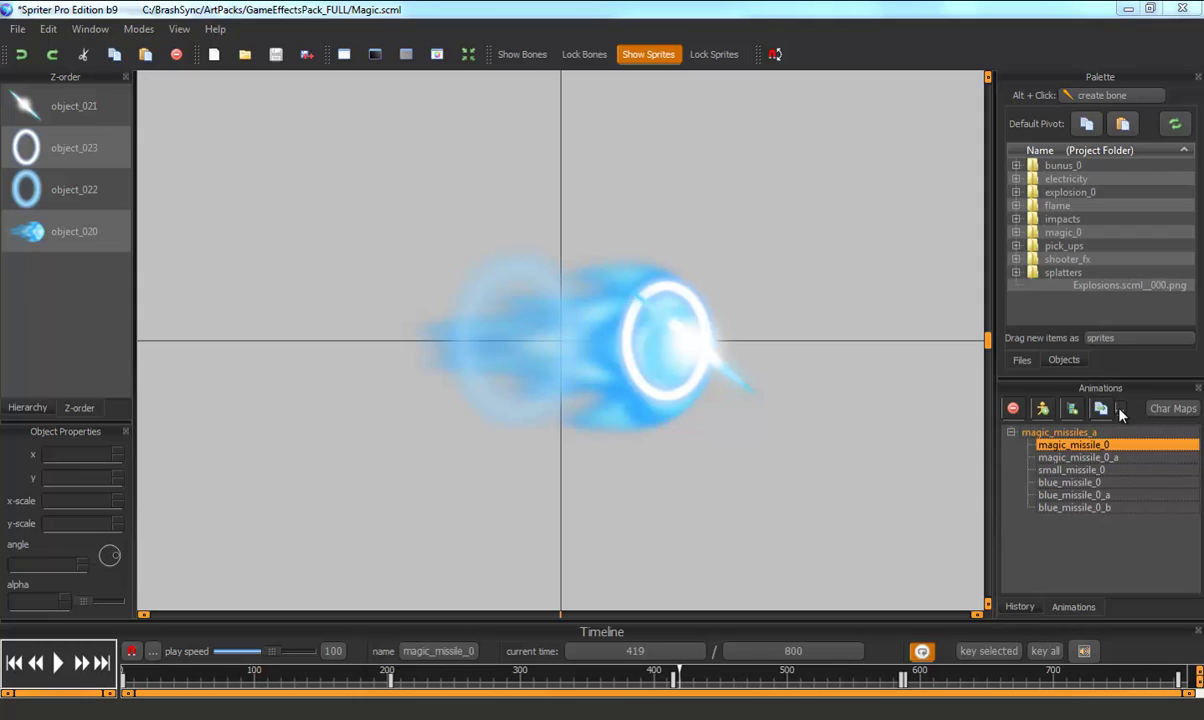
- Preview magic_missile_0, pause it and rewind to frame 0
left_click(1095, 457, "ctrl")
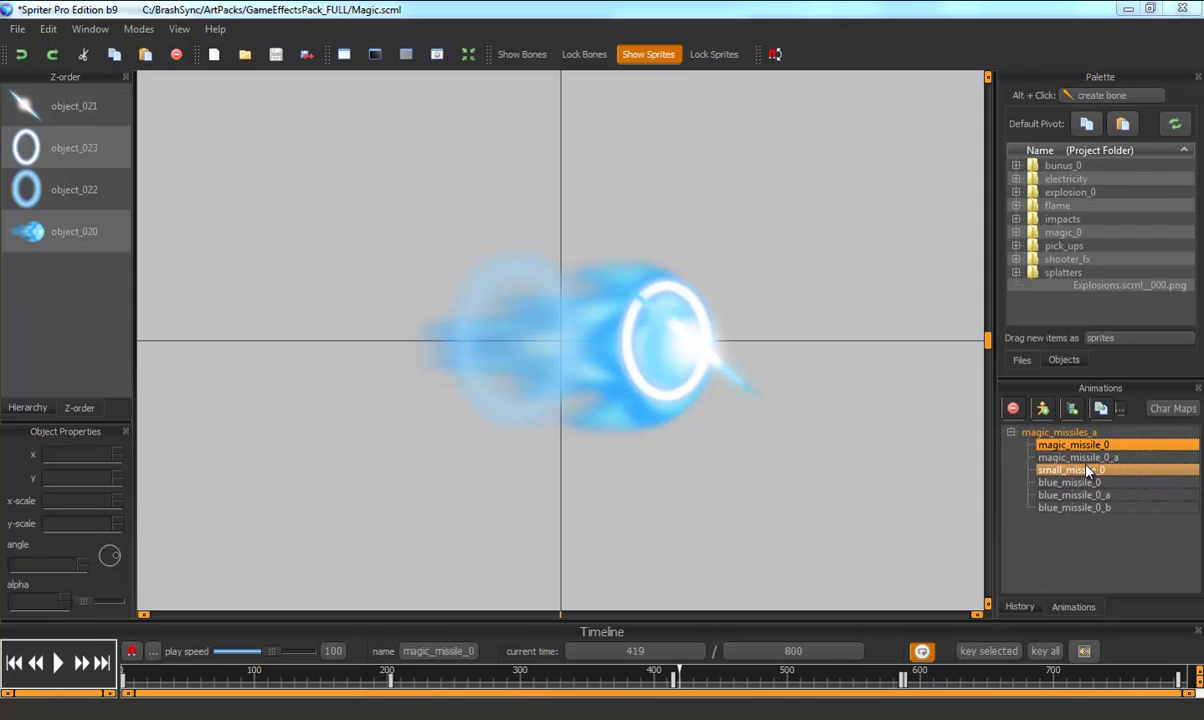
left_click(1088, 459, "ctrl")
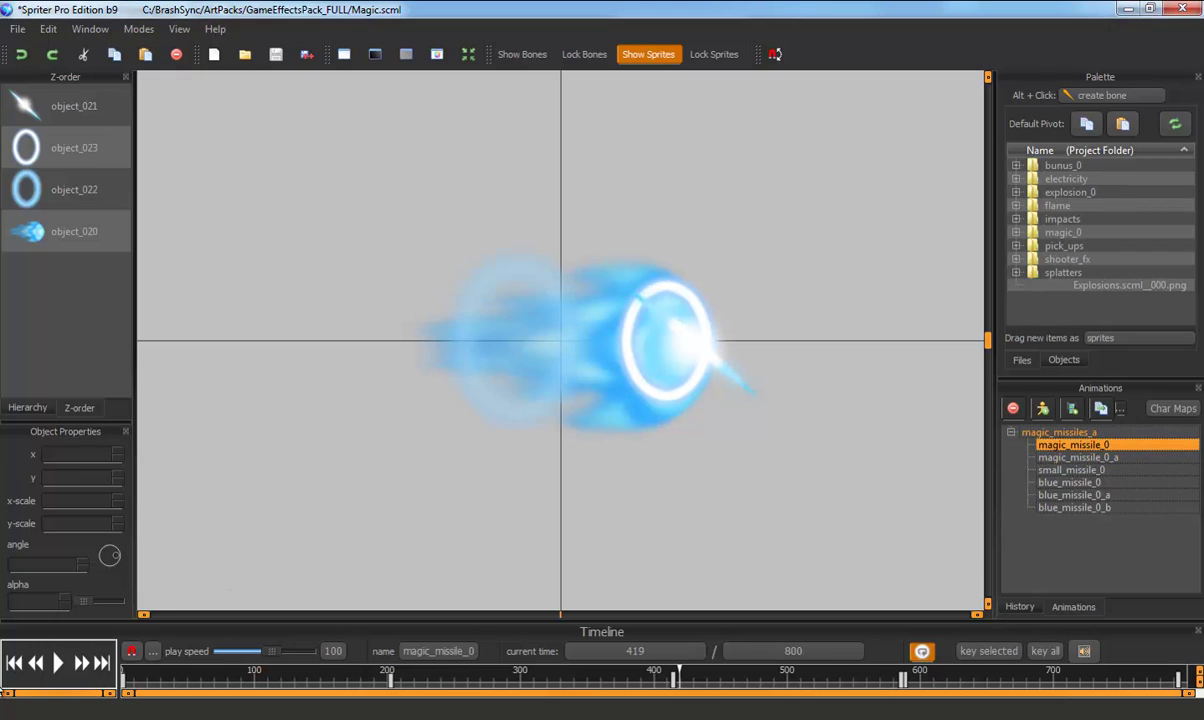
left_click(56, 664)
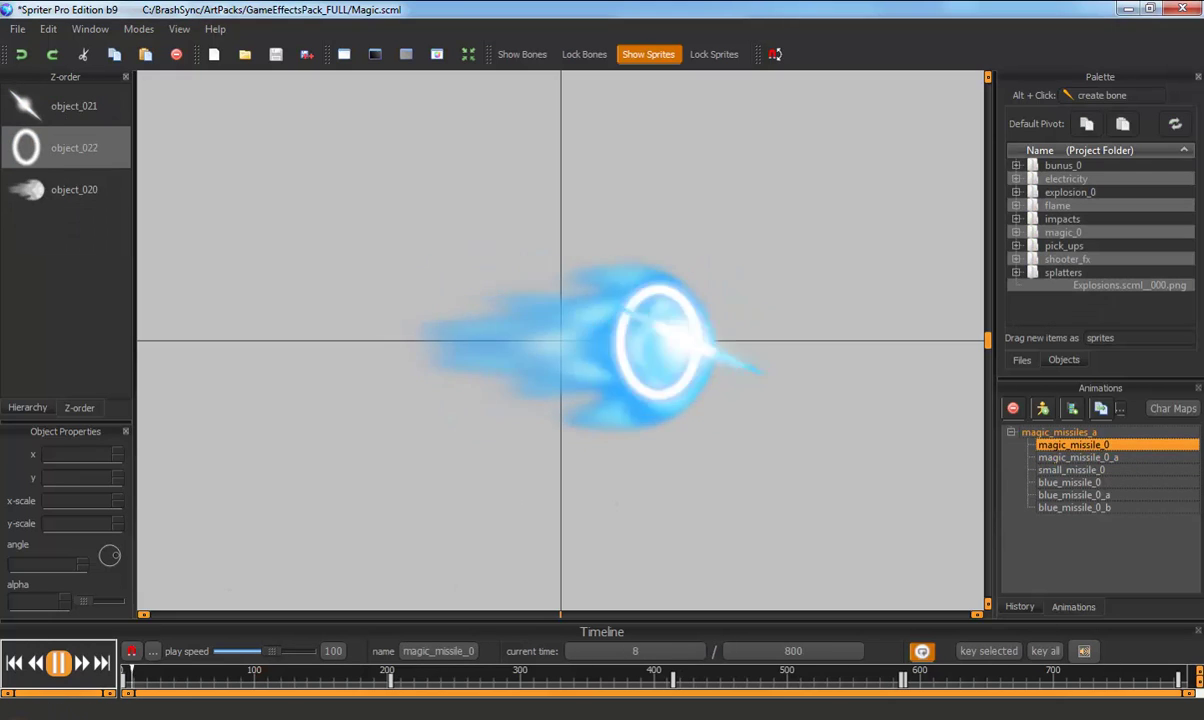
left_click(57, 663)
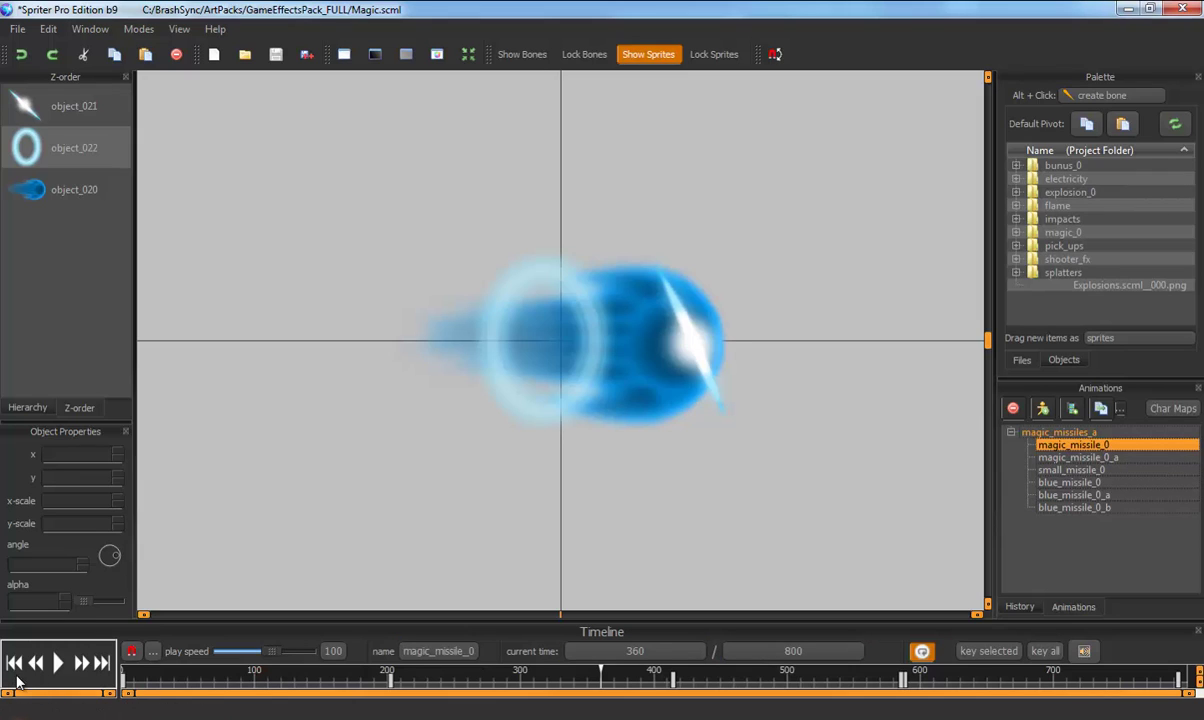
left_click(14, 663)
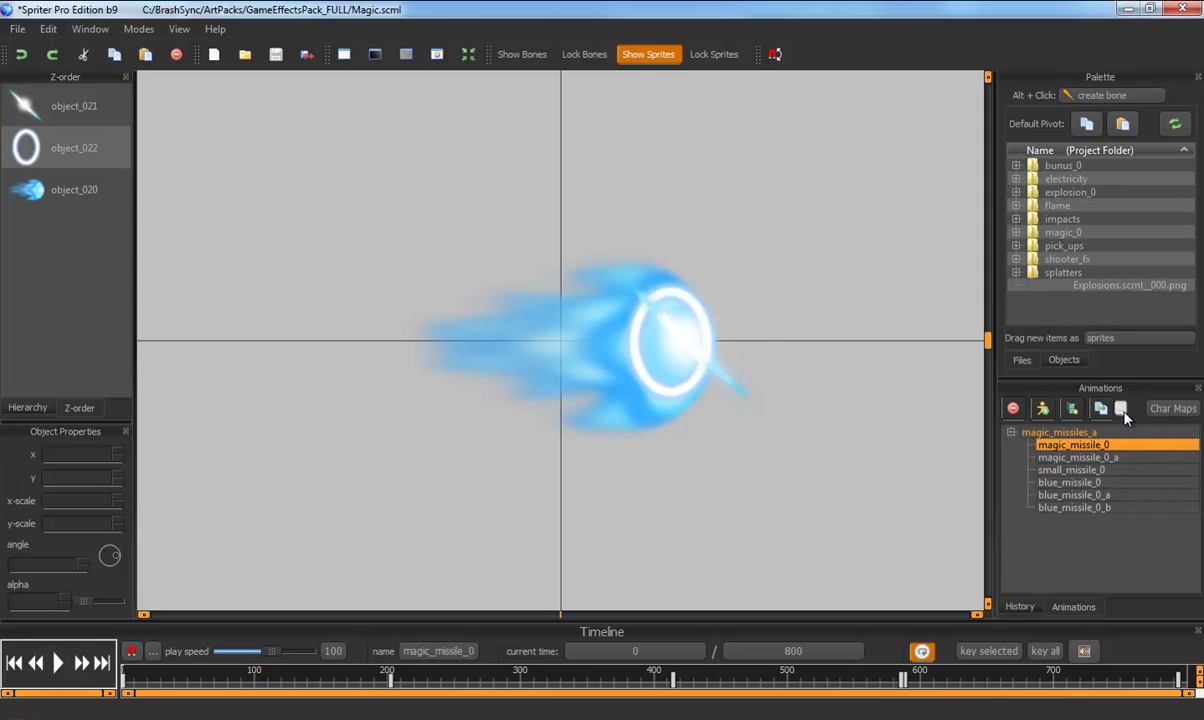
- Set up a clone of magic_missile_0 with 45° rotation, 7 additional rotated clones, scale 1.000
left_click(1121, 409)
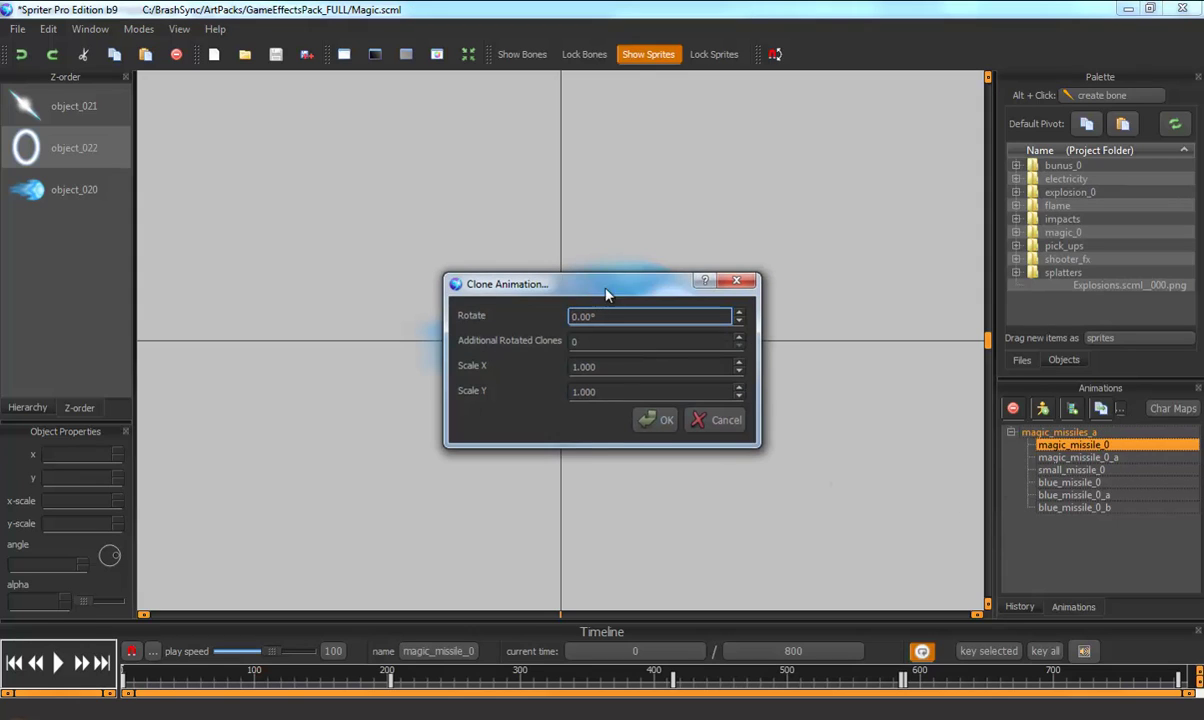
mouse_move(605, 293)
left_mouse_down()
mouse_move(443, 362)
mouse_move(690, 402)
left_mouse_up()
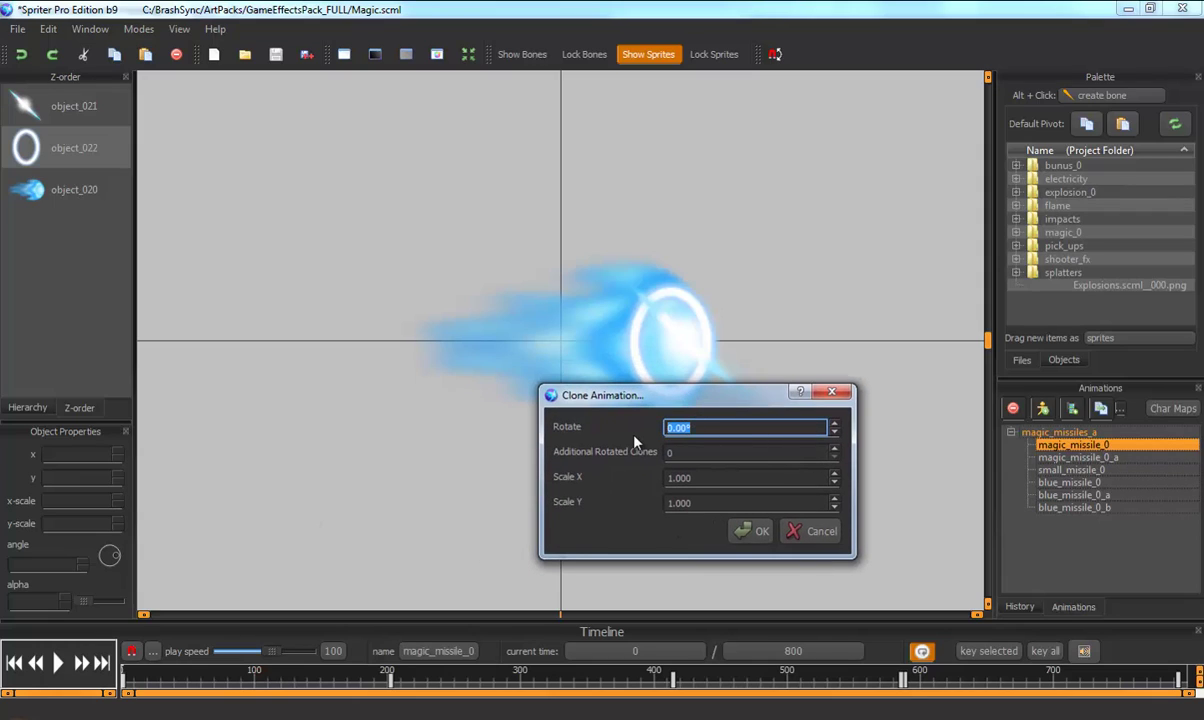
type("45")
key("Tab")
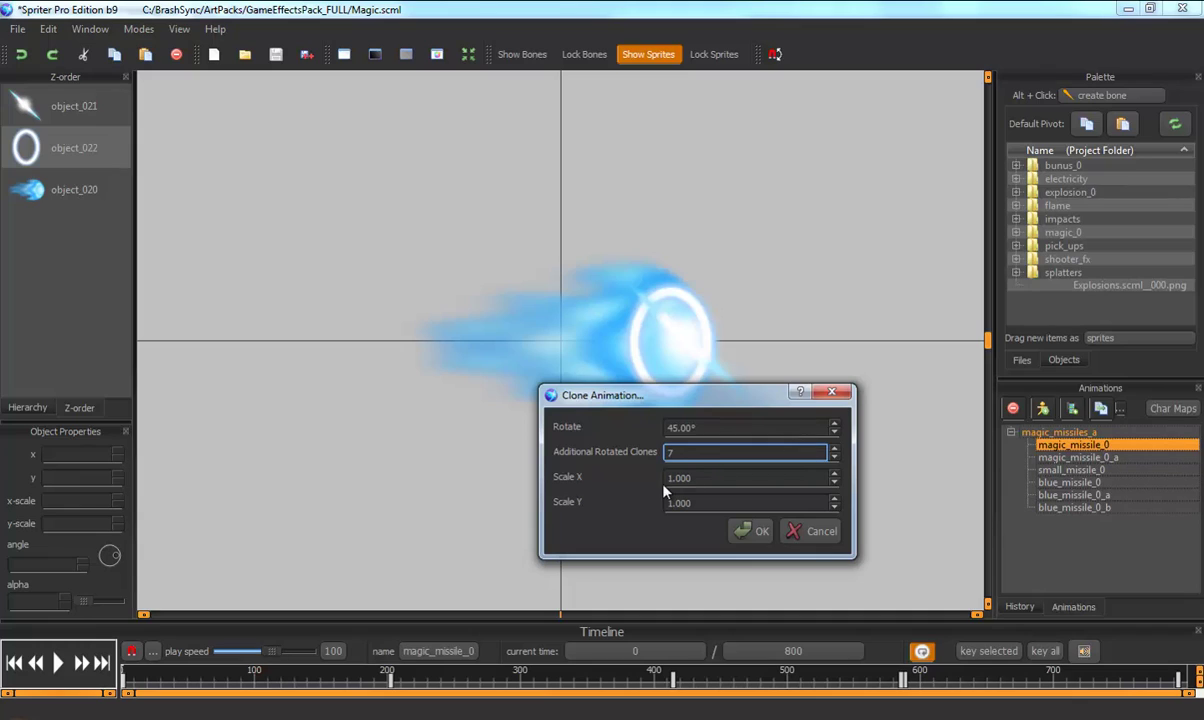
left_click(672, 478)
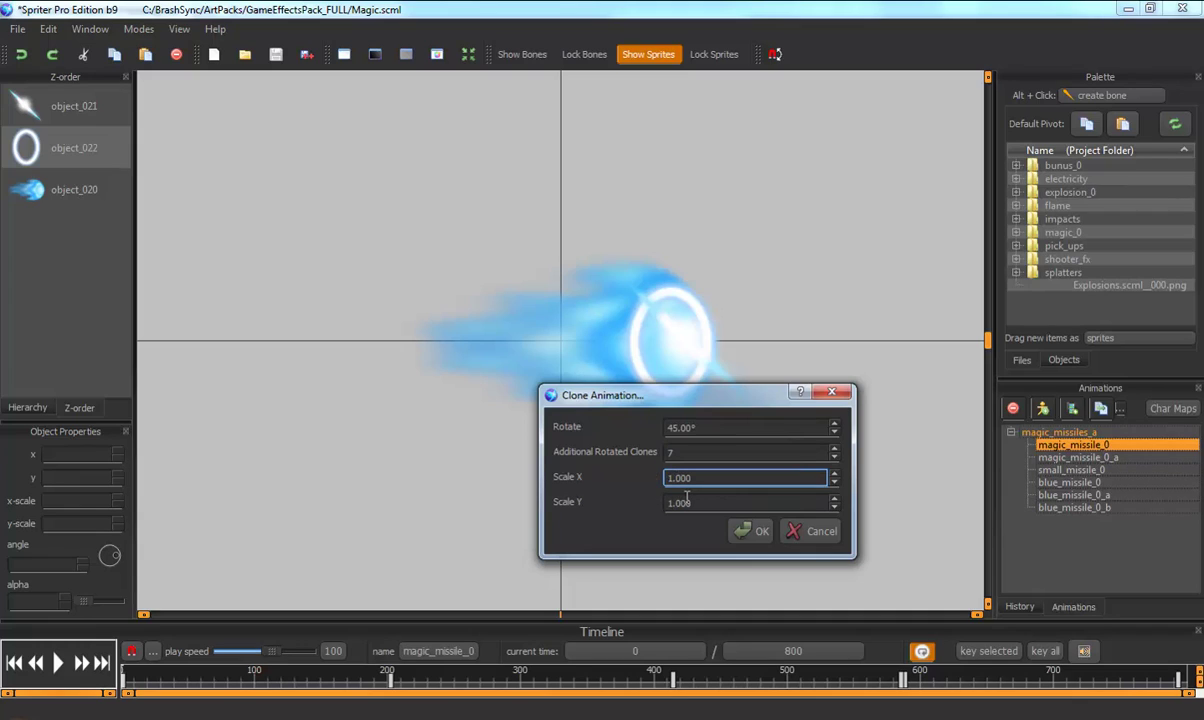
left_click(686, 500)
left_click(701, 476)
left_click_drag(704, 476, 627, 476)
left_click(704, 428)
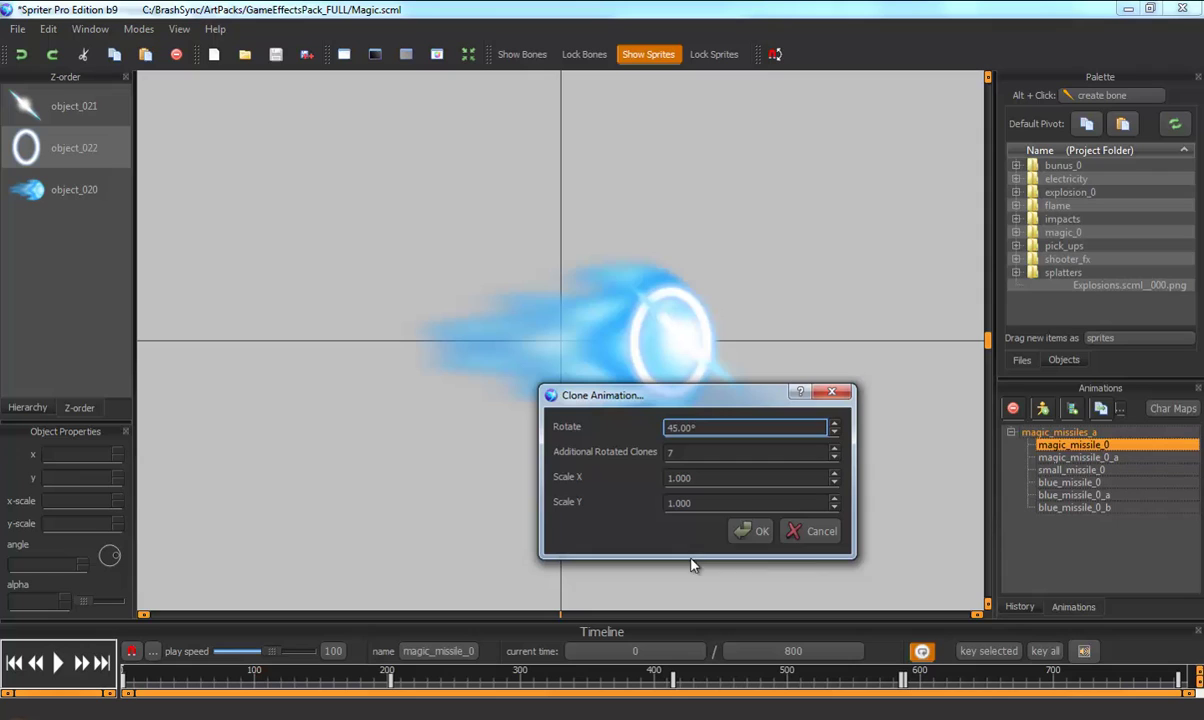
- Create the rotated clones and preview magic_missile_0_000 through _007 in turn
left_click(752, 531)
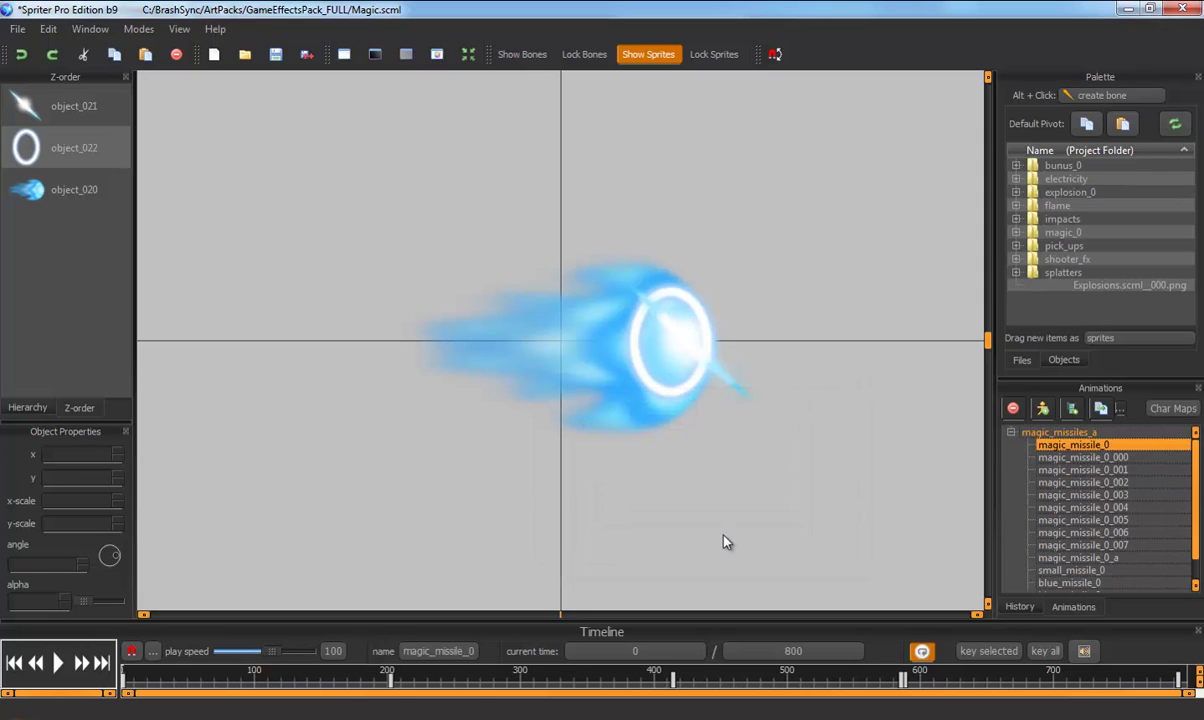
left_click(1087, 458)
left_click(1090, 470)
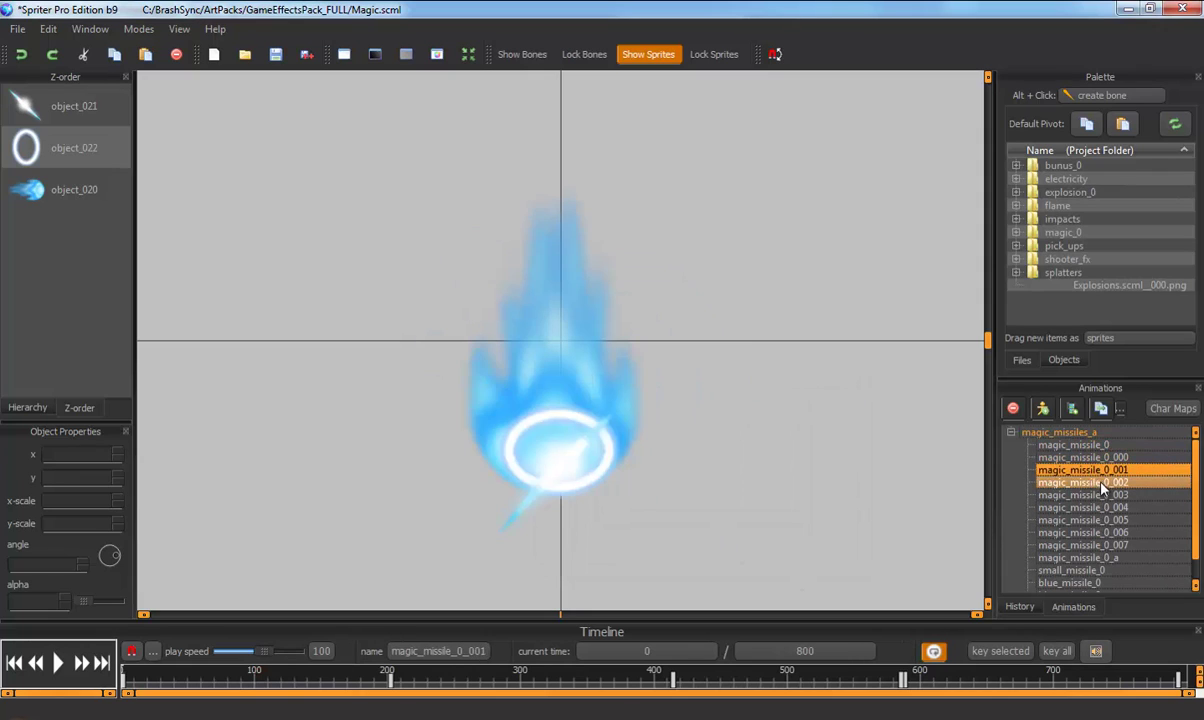
left_click(1095, 483)
left_click(1104, 508)
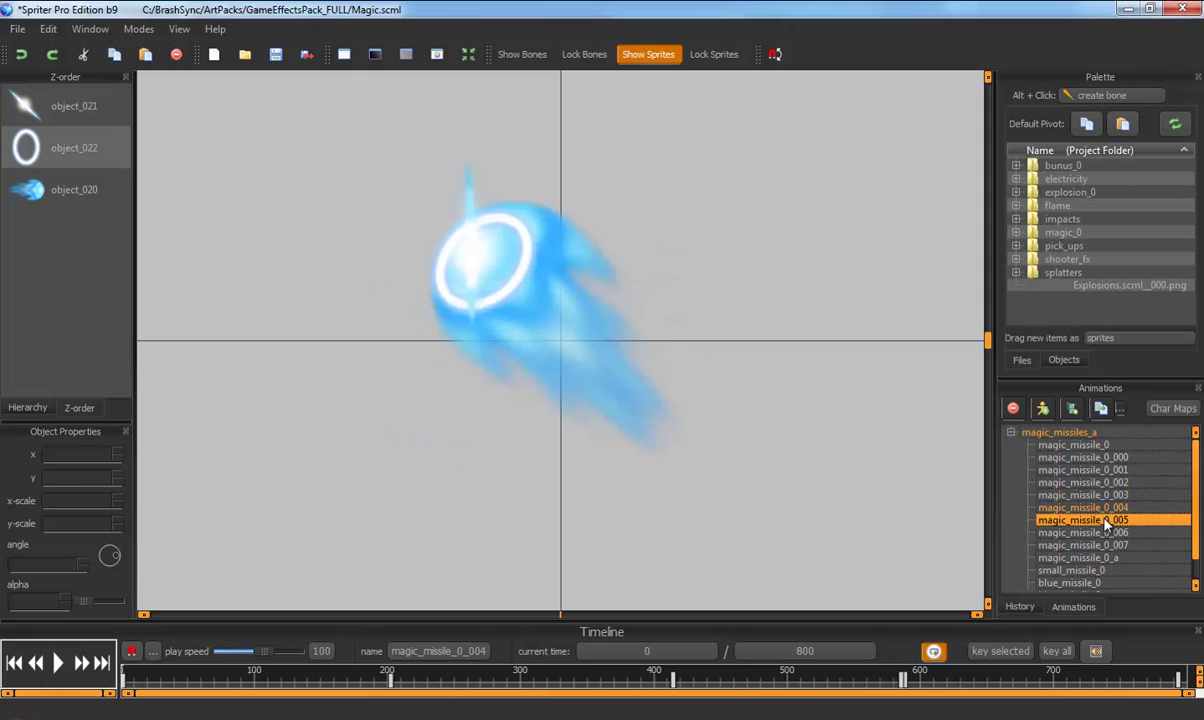
left_click(1105, 520)
left_click(1106, 532)
left_click(1107, 545)
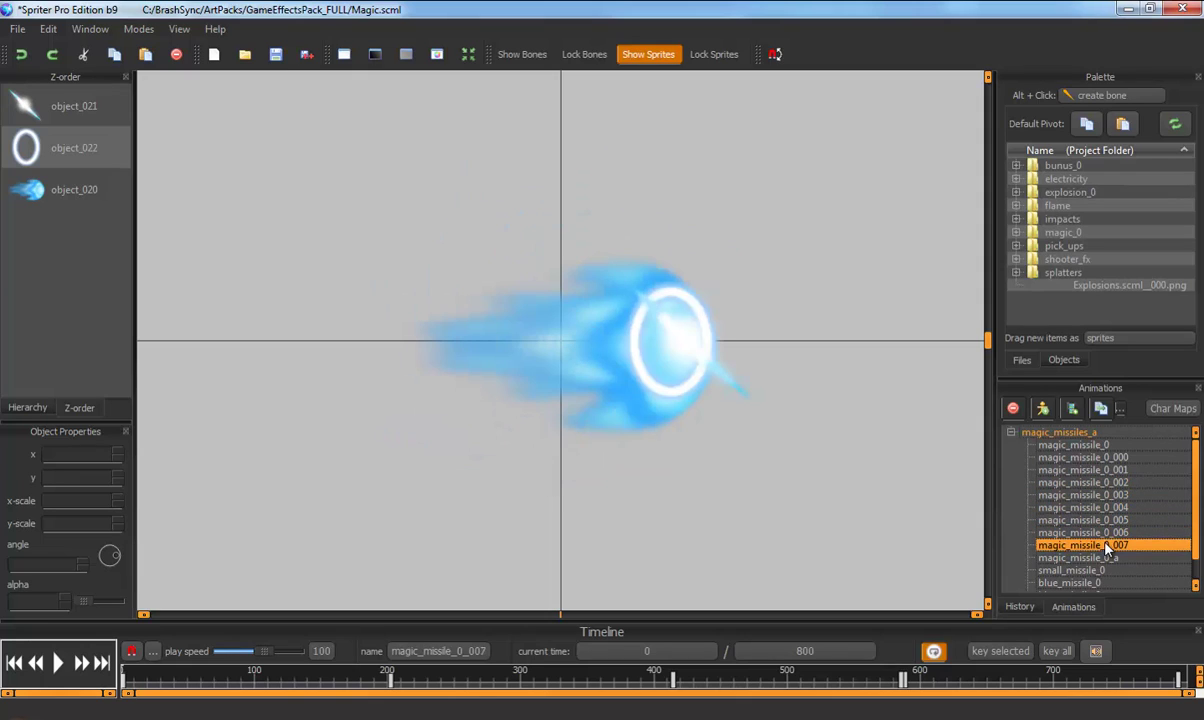
- Revisit magic_missile_0, then make magic_missile_0_007 the current animation
left_click(1079, 446)
scroll(1076, 470, "down", 2)
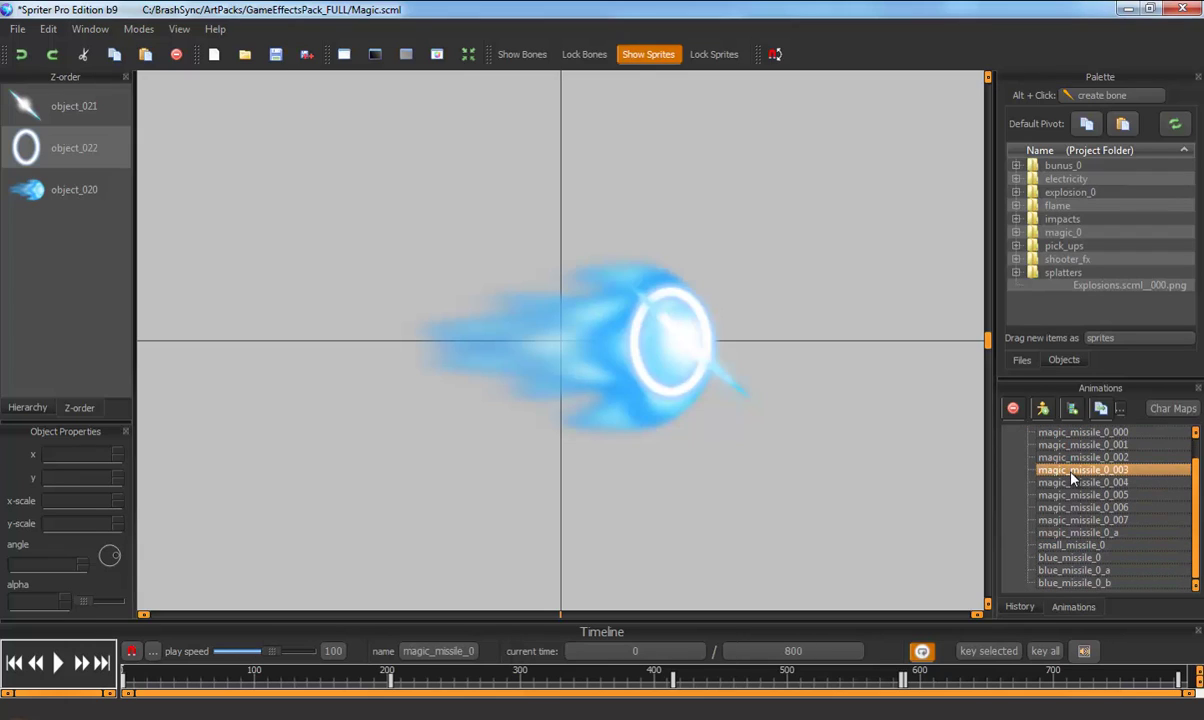
left_click(1093, 522)
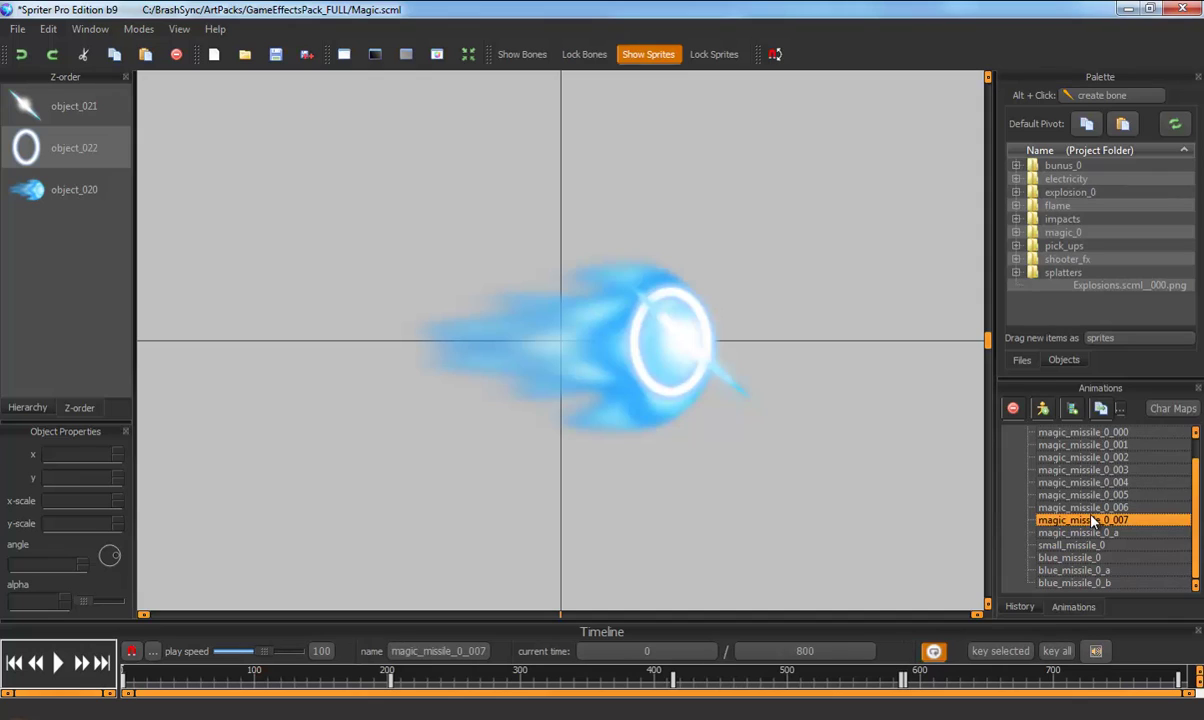
- Clone magic_missile_0_007 with a negative Scale X and play the flipped magic_missile_0_008
left_click(1122, 410)
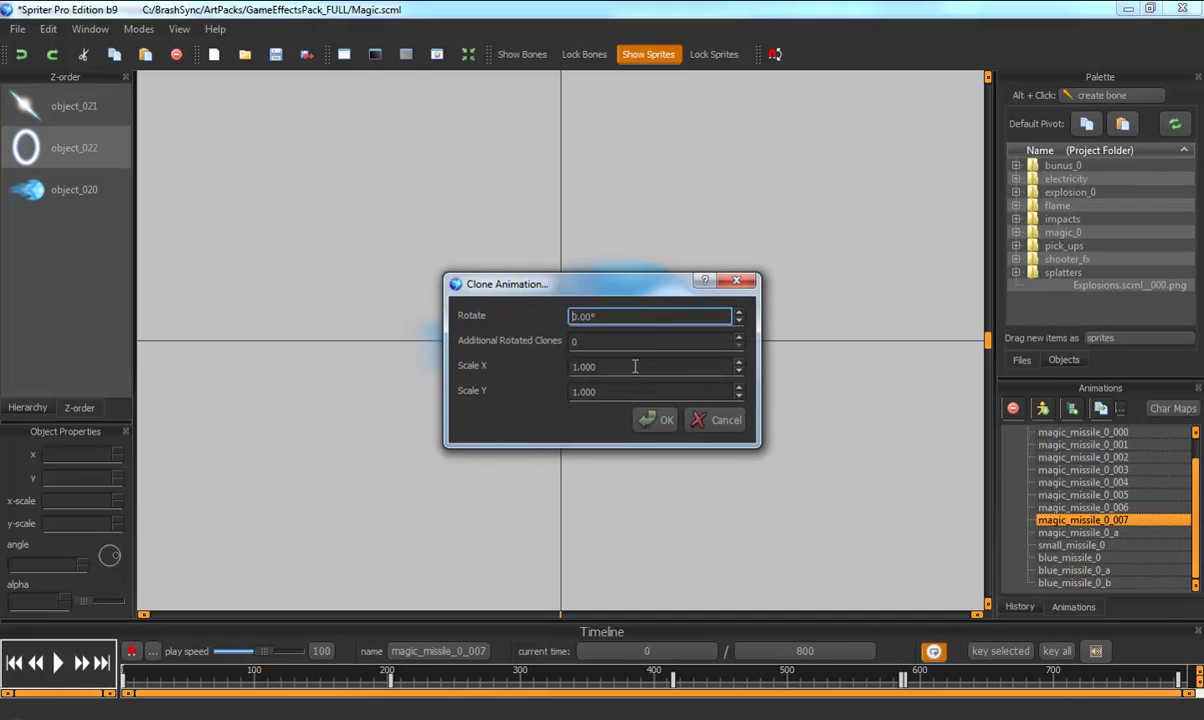
key("Tab")
key("Tab")
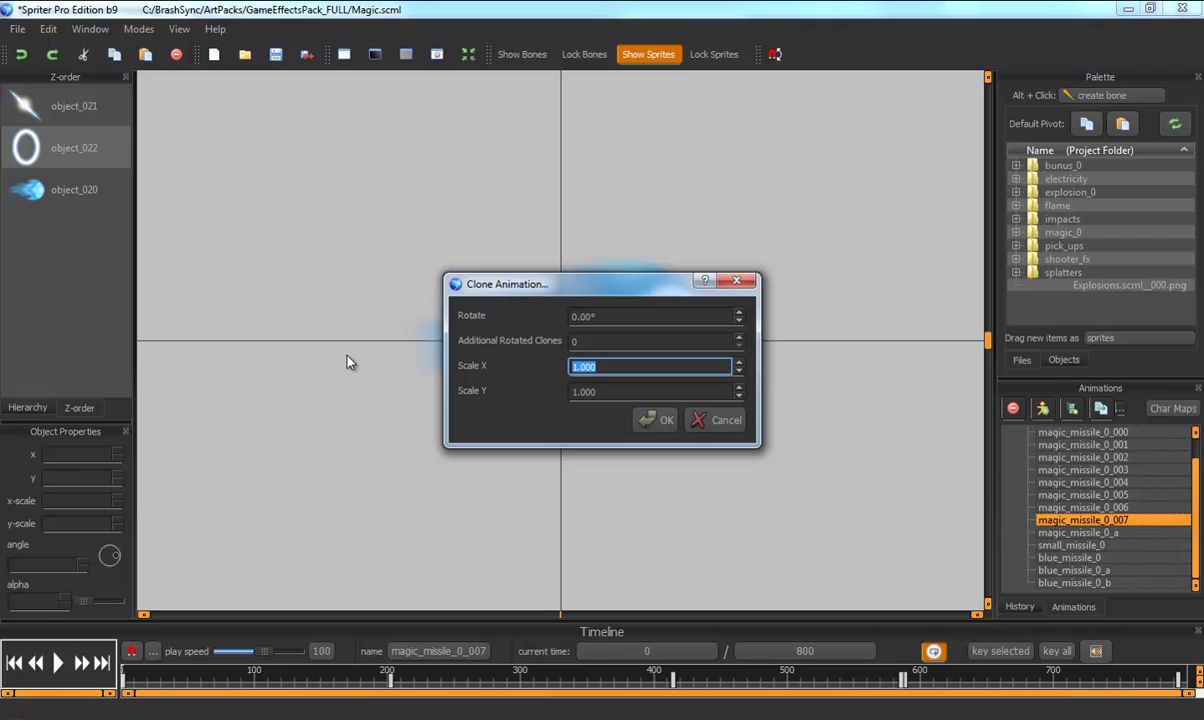
type("-1")
left_click(655, 424)
left_click(1048, 535)
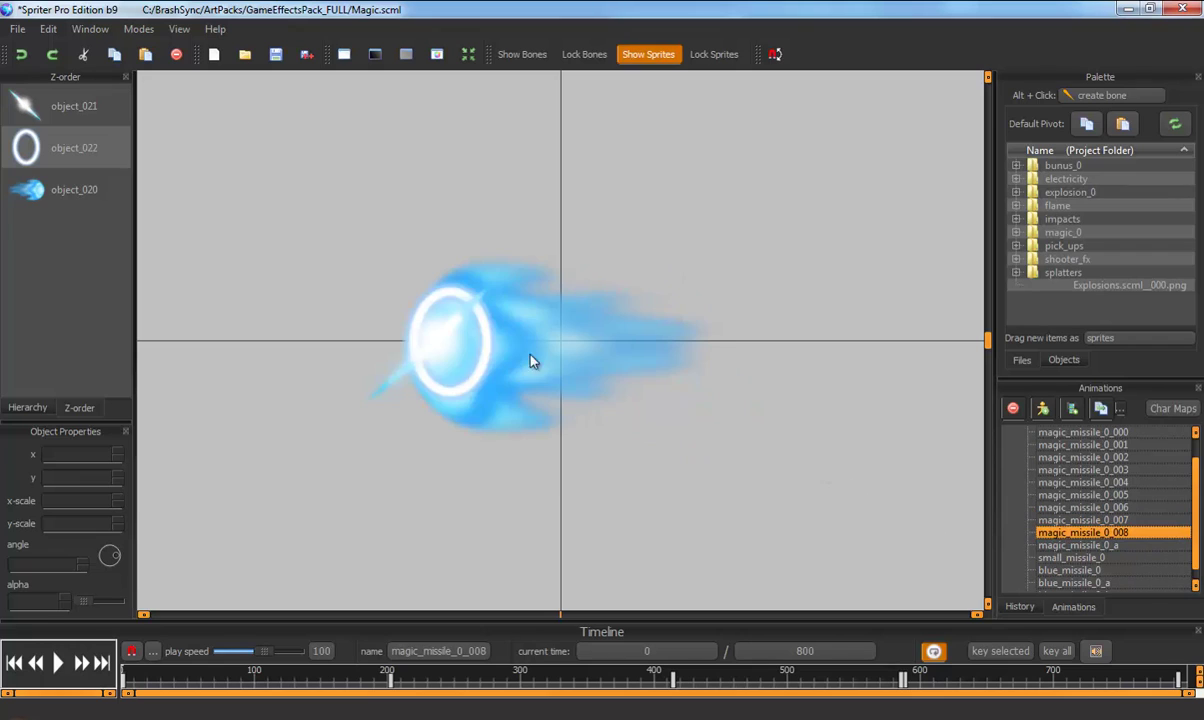
left_click(66, 674)
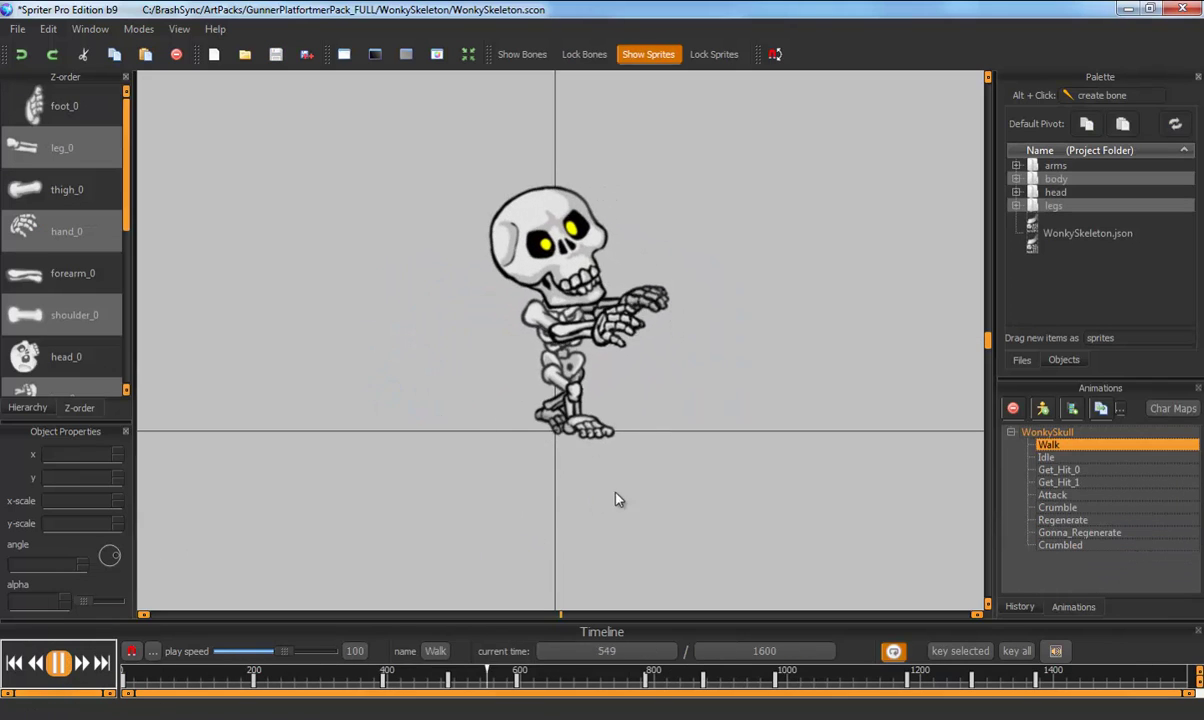
- Zoom in on the skeleton and choose File > Export Animation To PNG/GIF
scroll(658, 260, "up", 3)
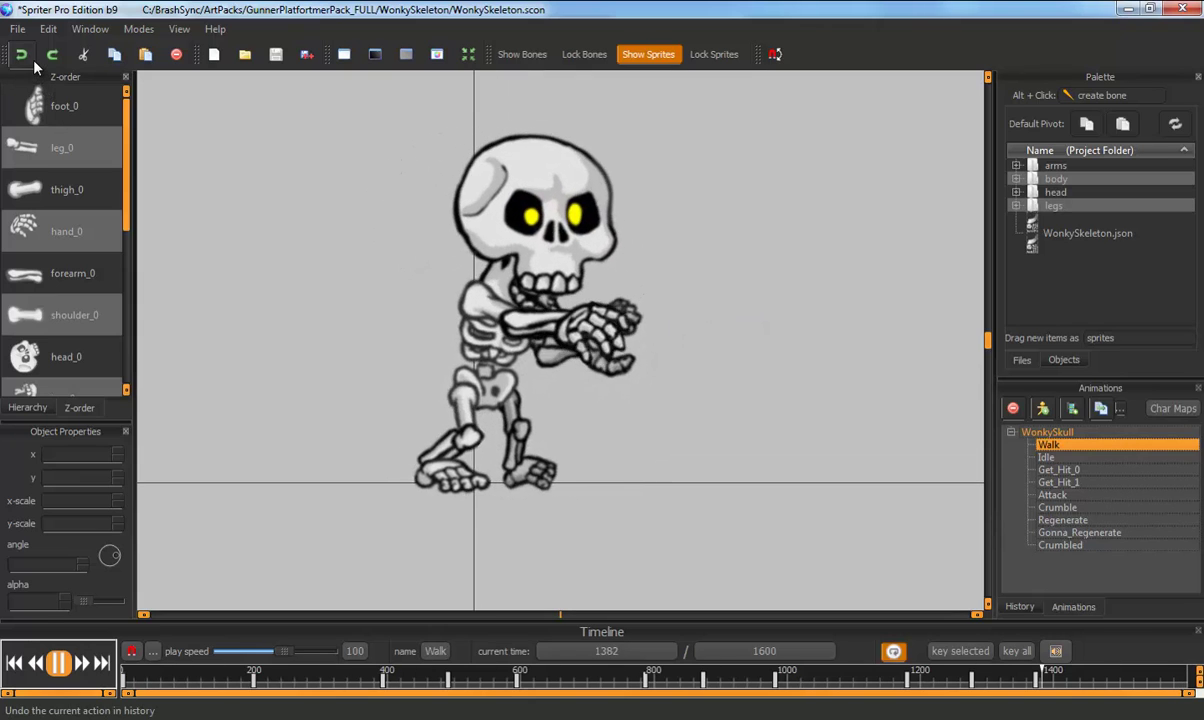
left_click(17, 28)
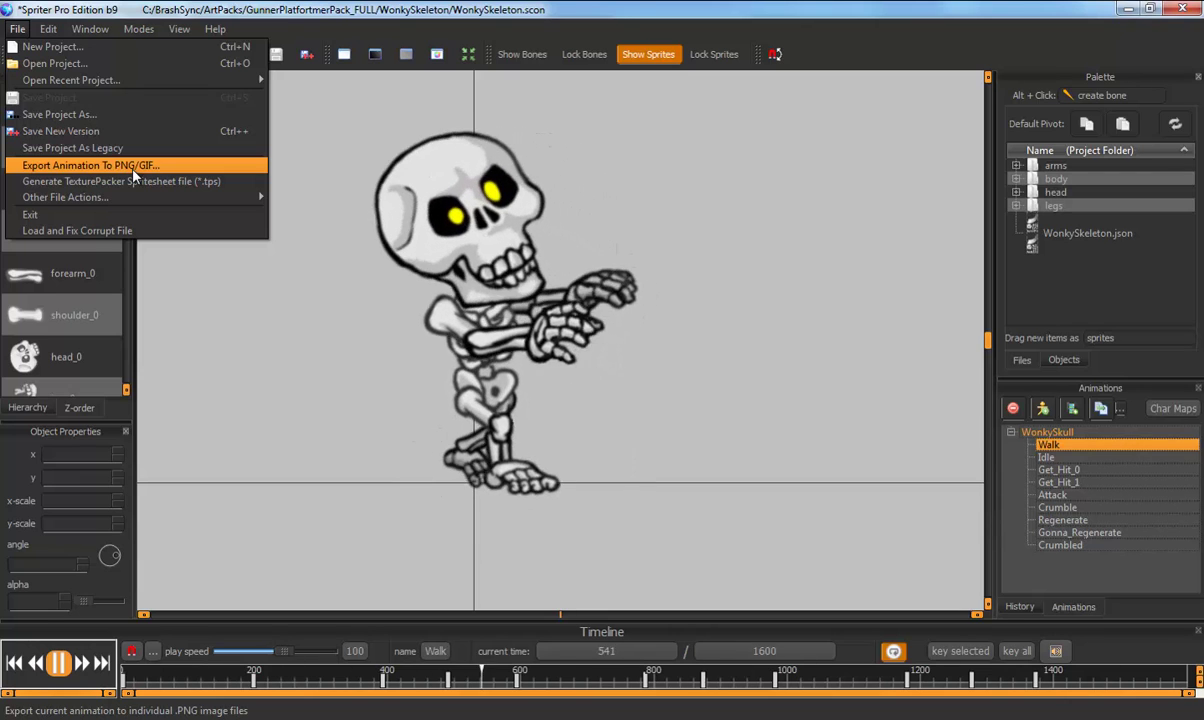
left_click(137, 176)
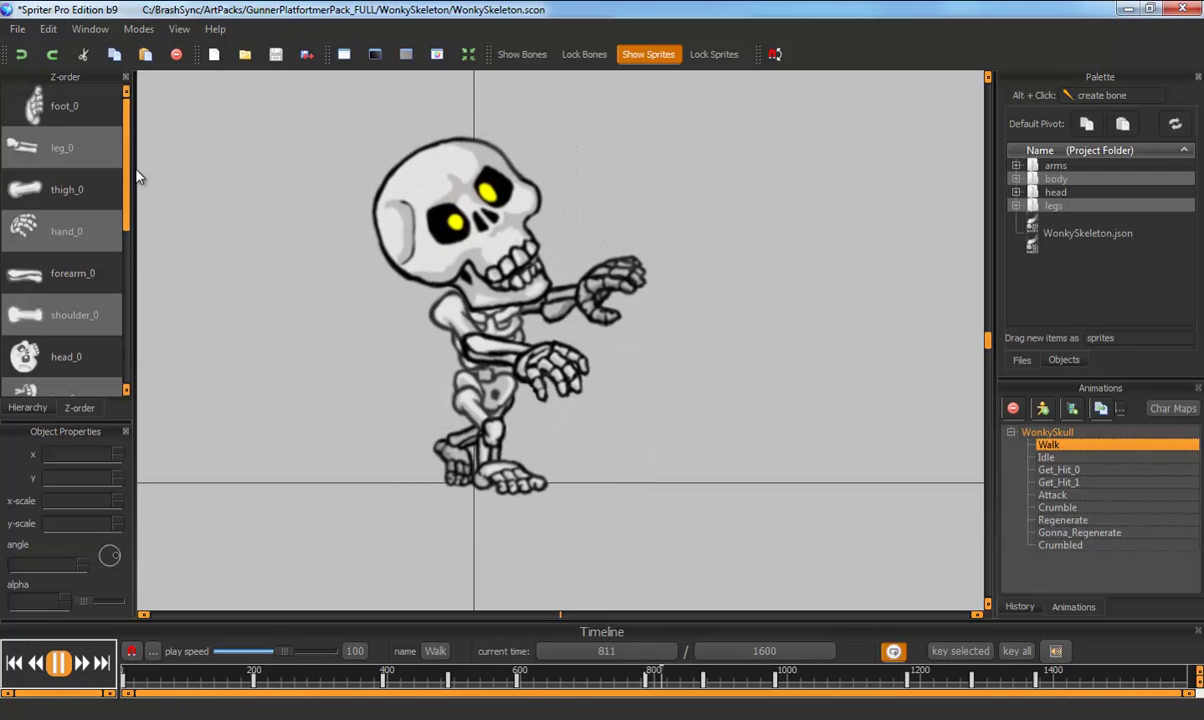
- Export the Walk animation as an animated gif at a 20ms frame interval
left_click_drag(430, 245, 318, 247)
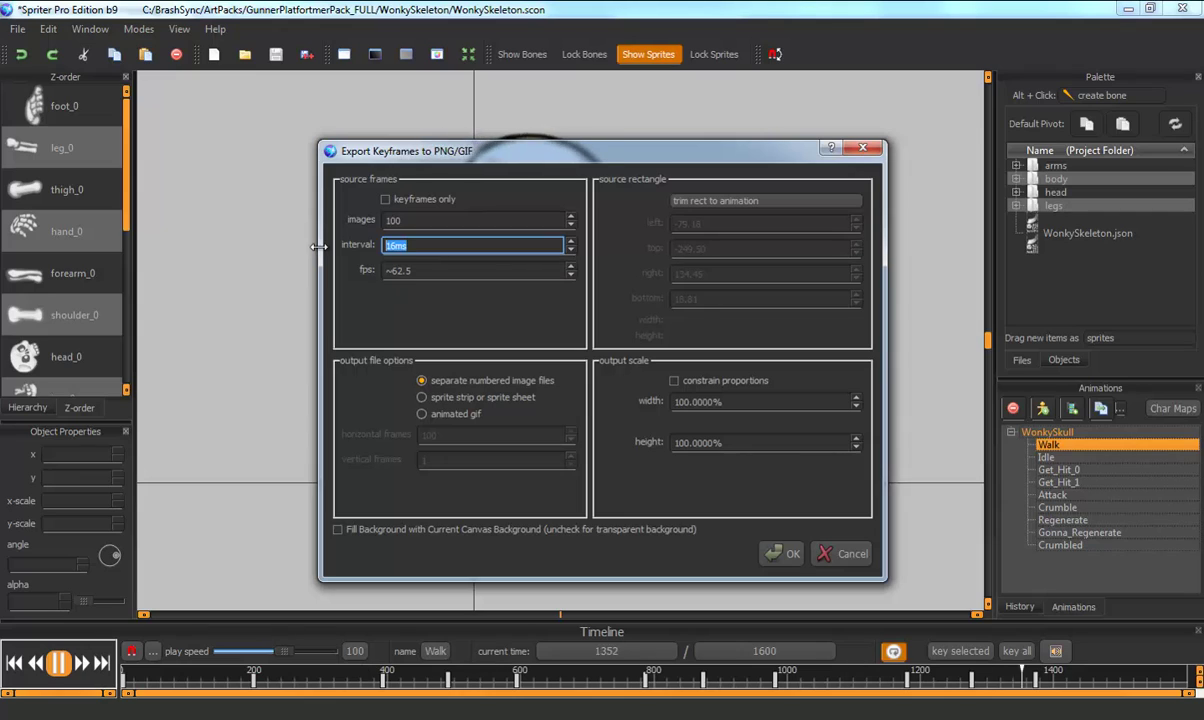
type("20")
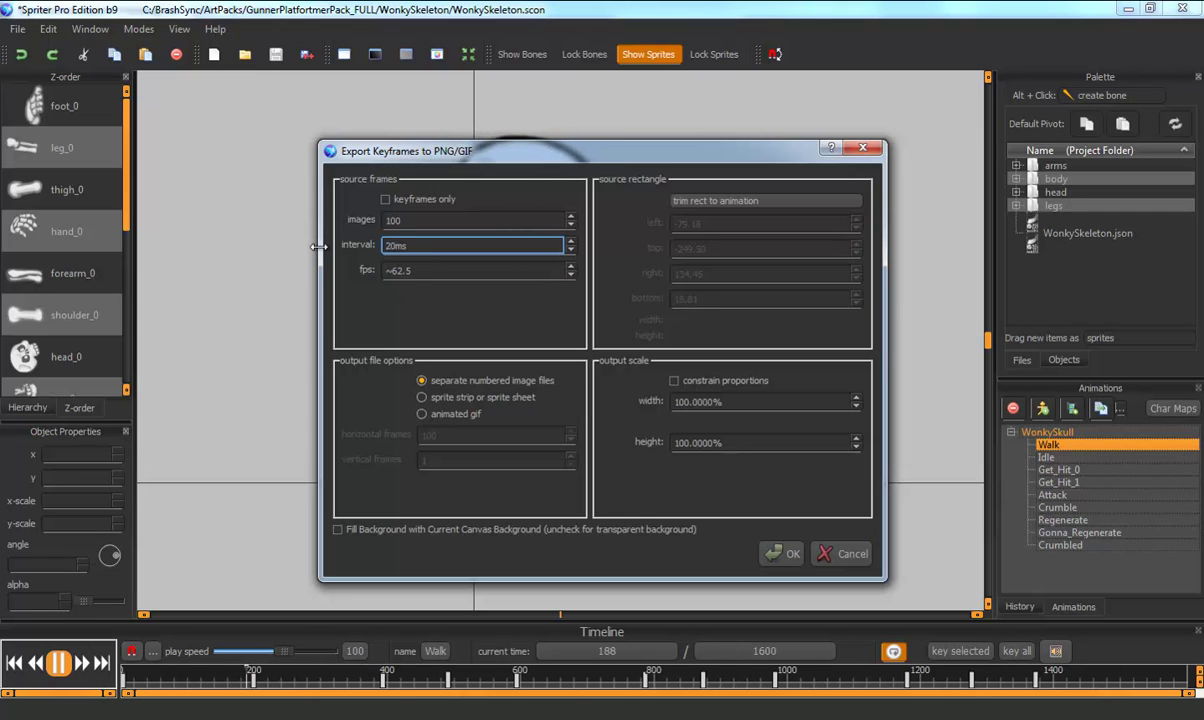
key("Return")
left_click(422, 414)
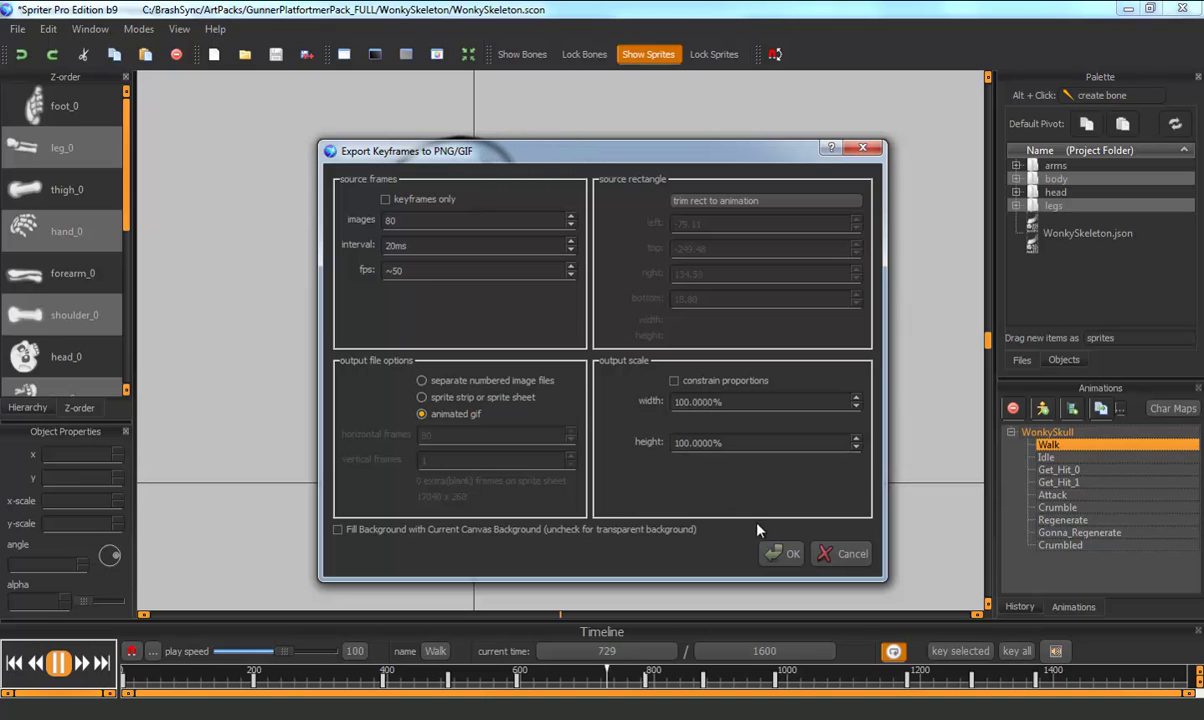
left_click(773, 553)
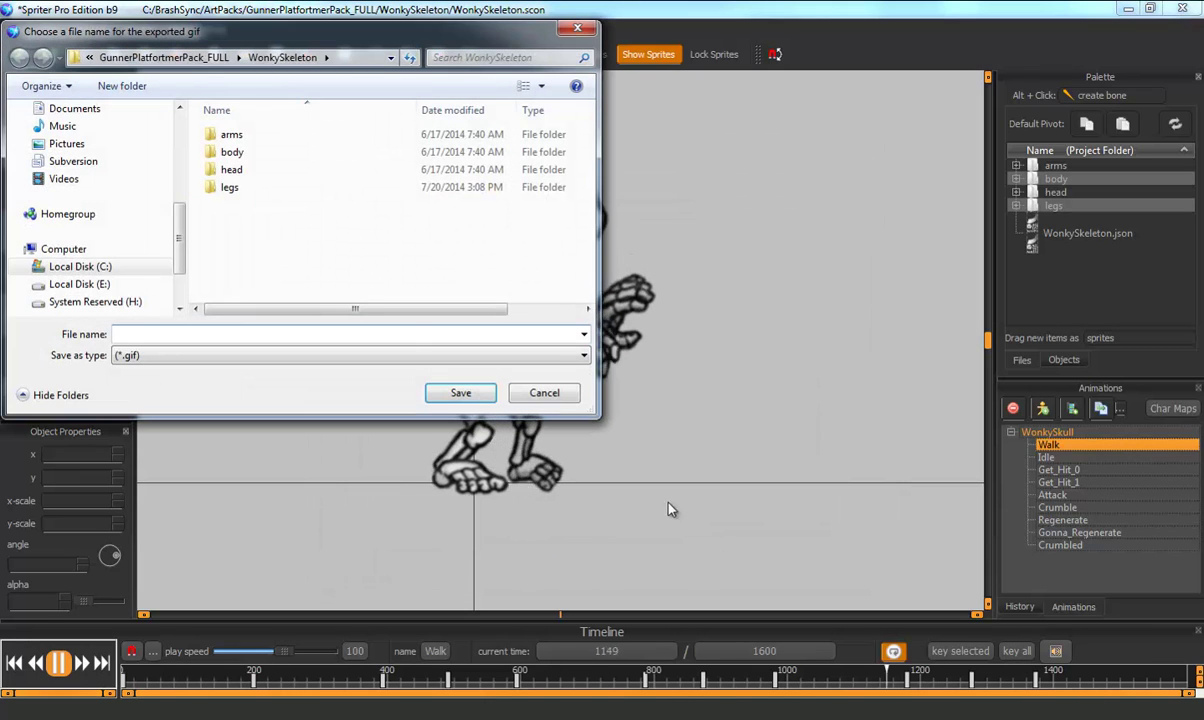
- Save the GIF as magicball.gif on the Desktop, replacing the existing file
scroll(140, 130, "up", 3)
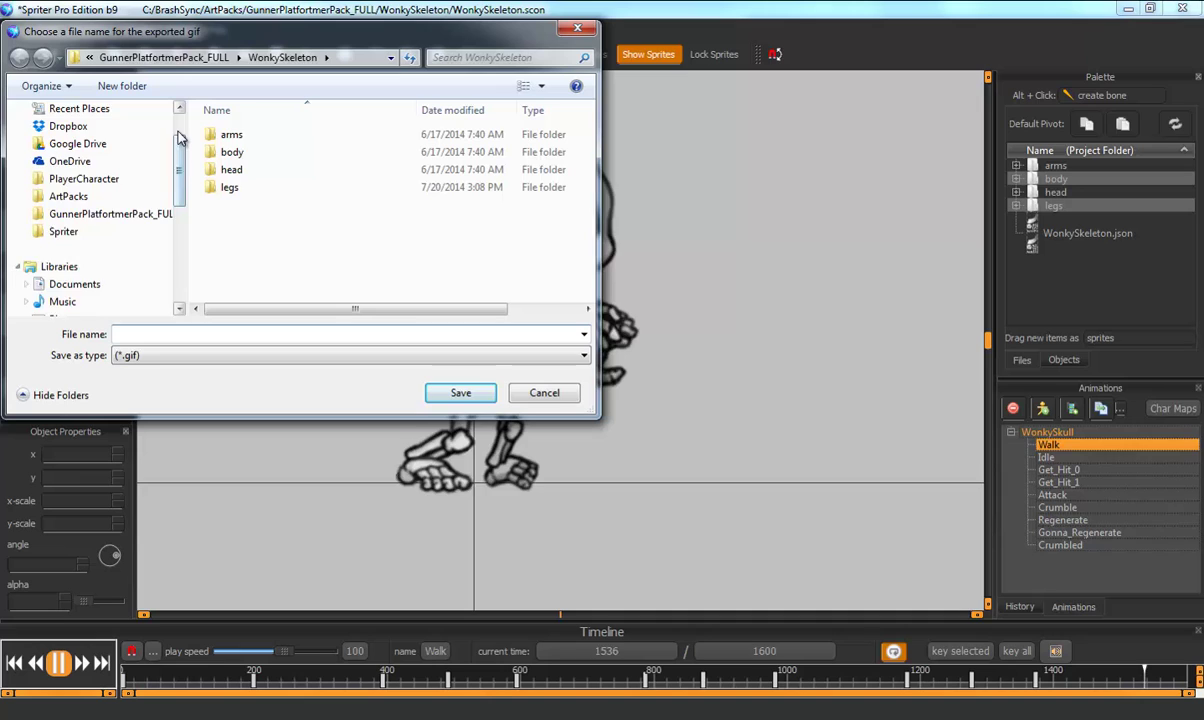
scroll(143, 138, "up", 1)
left_click(143, 136)
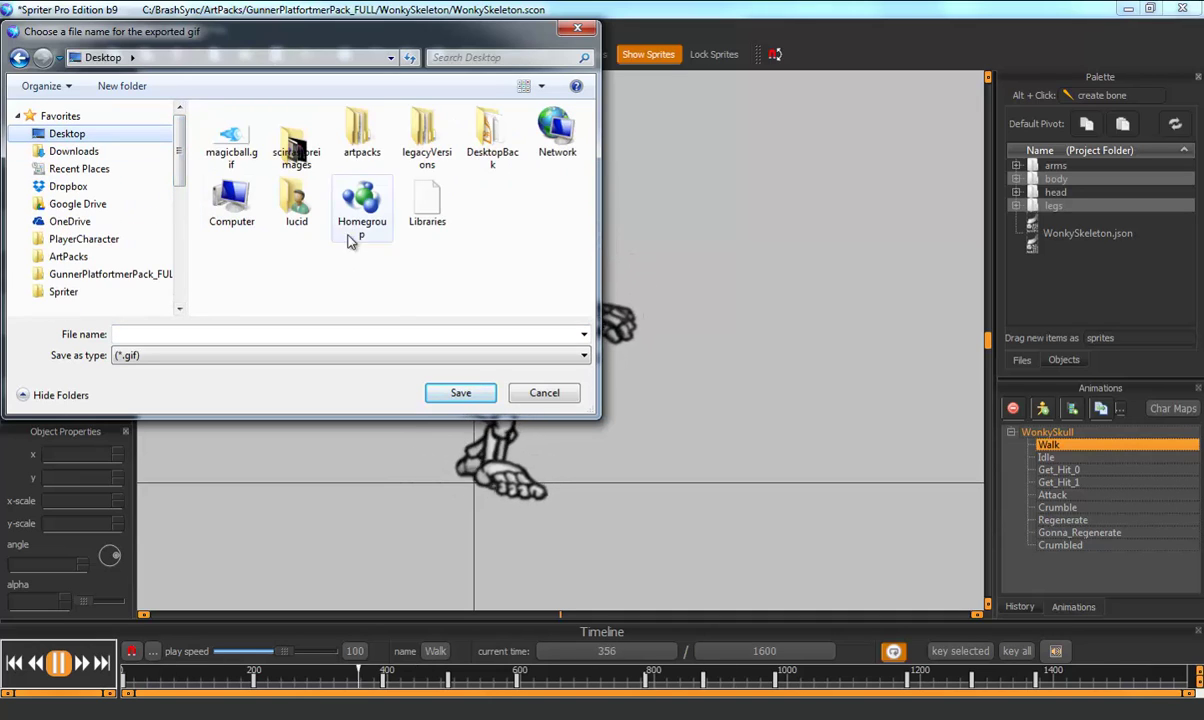
left_click(245, 155)
left_click(460, 392)
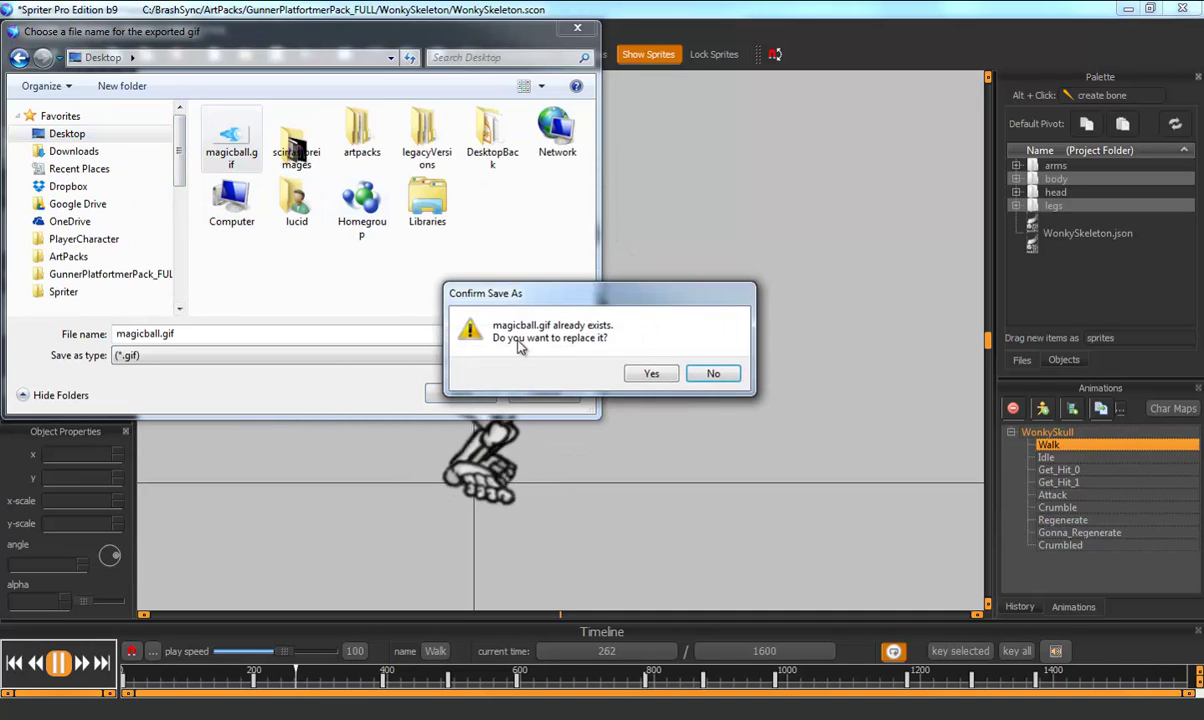
left_click(640, 376)
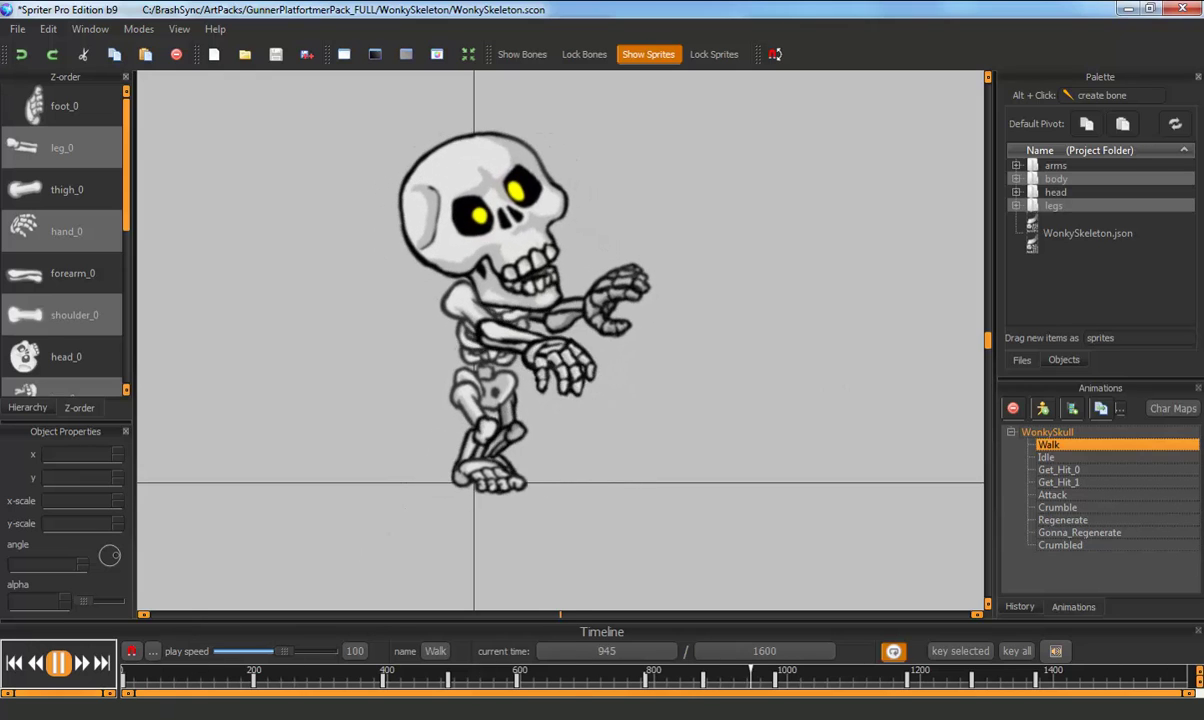
- Open magicball.gif from the Desktop folder in File Explorer
mouse_move(287, 716)
left_click(445, 677)
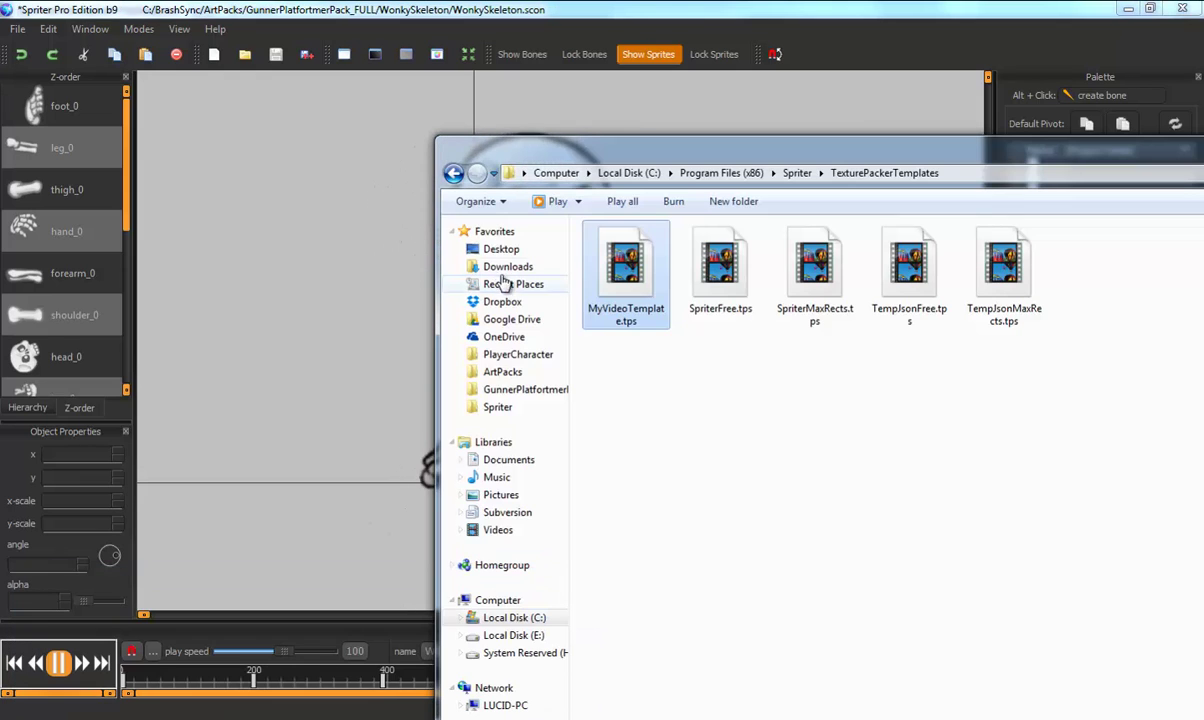
left_click(501, 249)
double_click(619, 344)
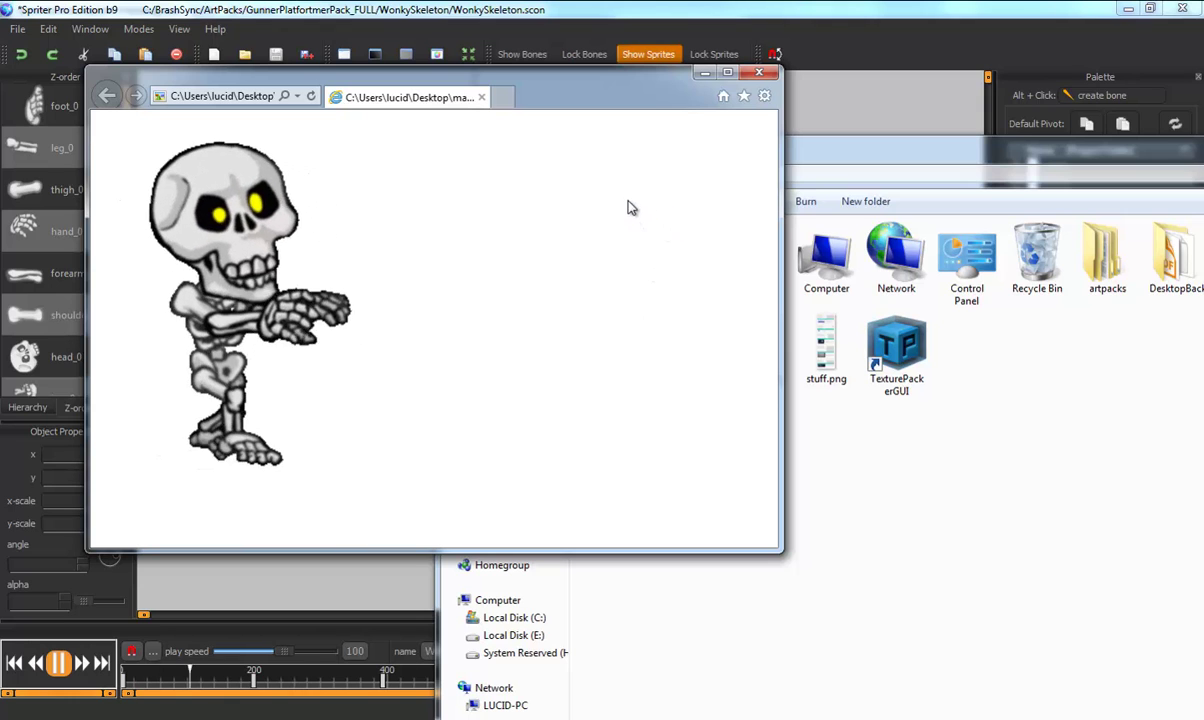
- Narrow the Internet Explorer window and reposition it over the middle of the screen
left_click_drag(771, 565, 432, 655)
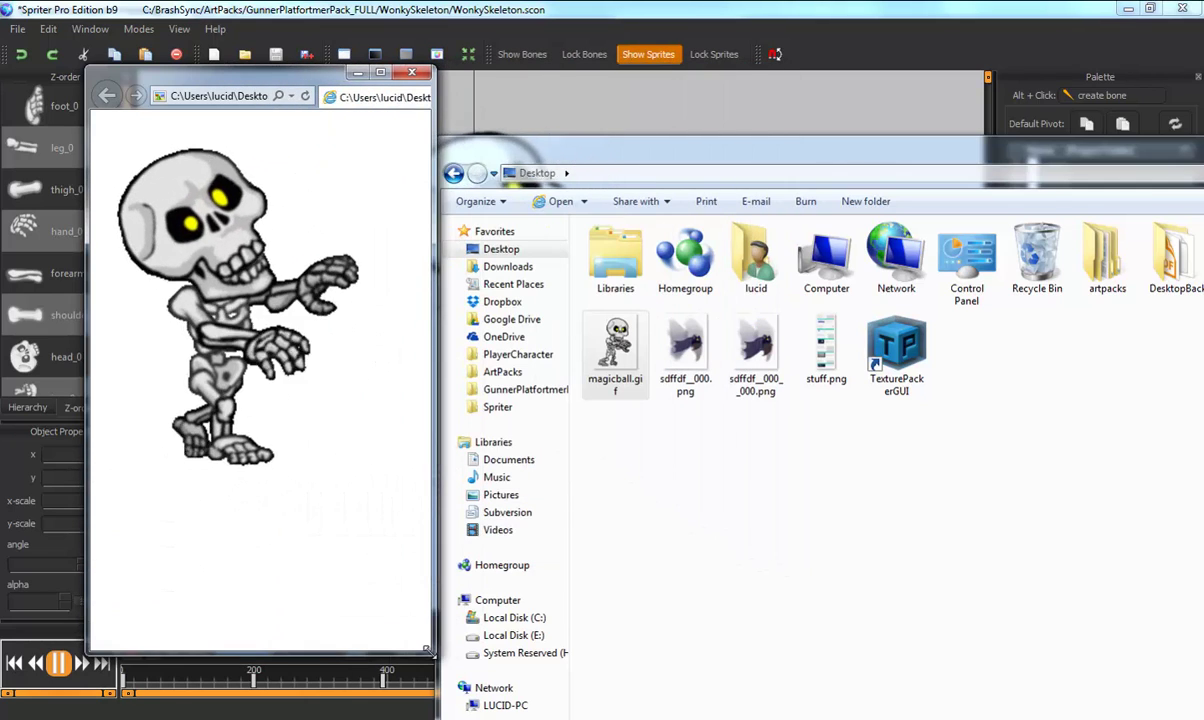
left_click_drag(318, 82, 874, 147)
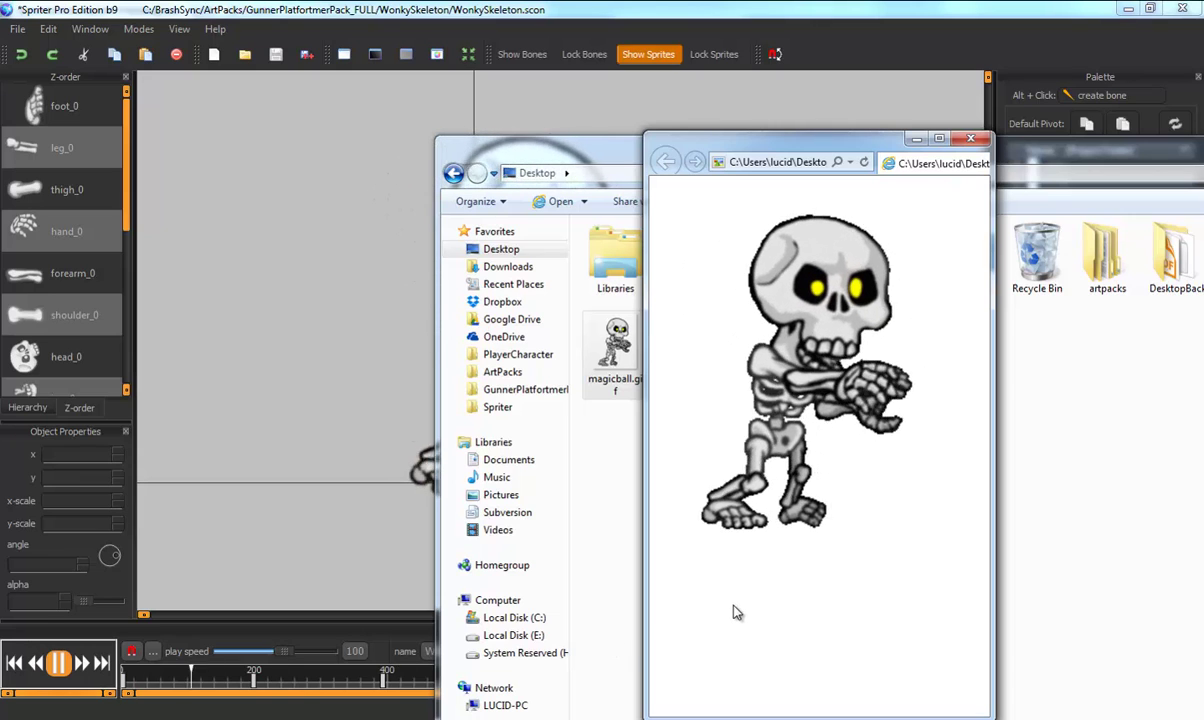
left_click_drag(800, 138, 600, 72)
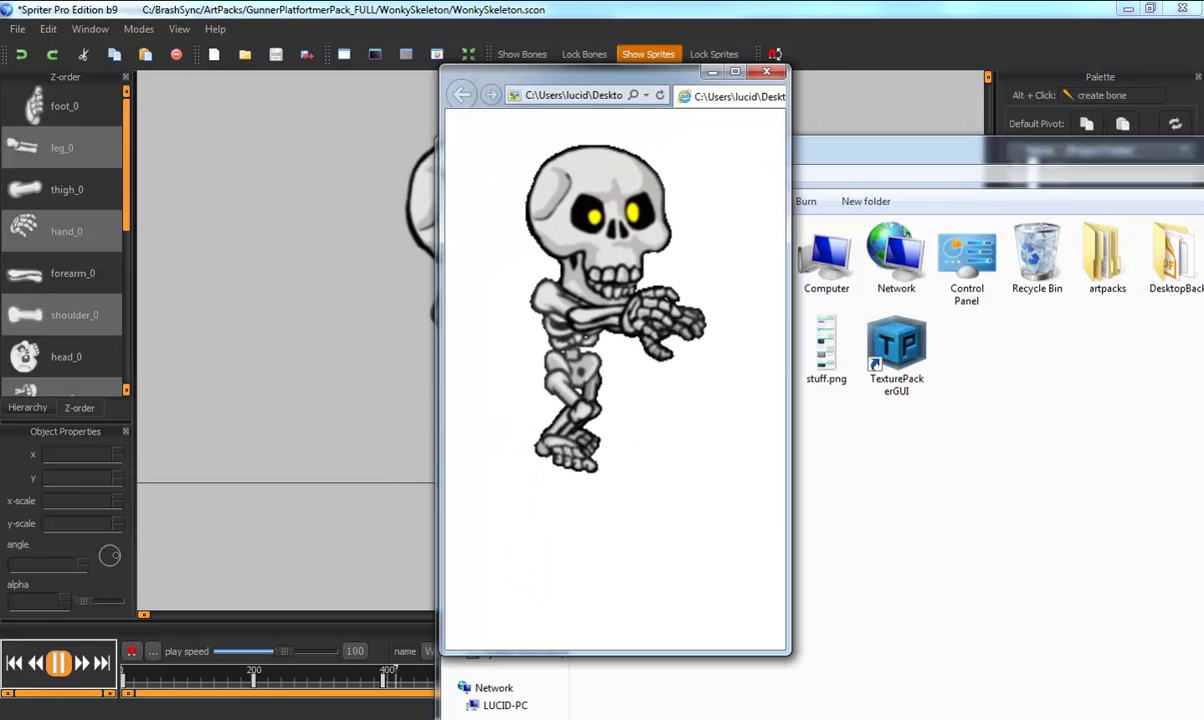